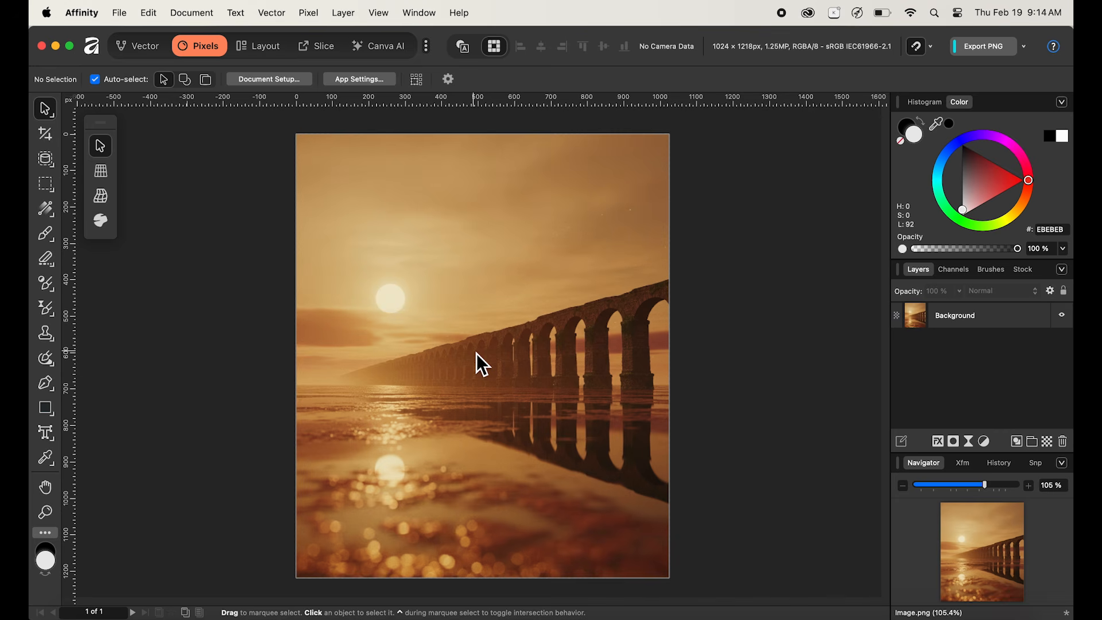
left_click(988, 442)
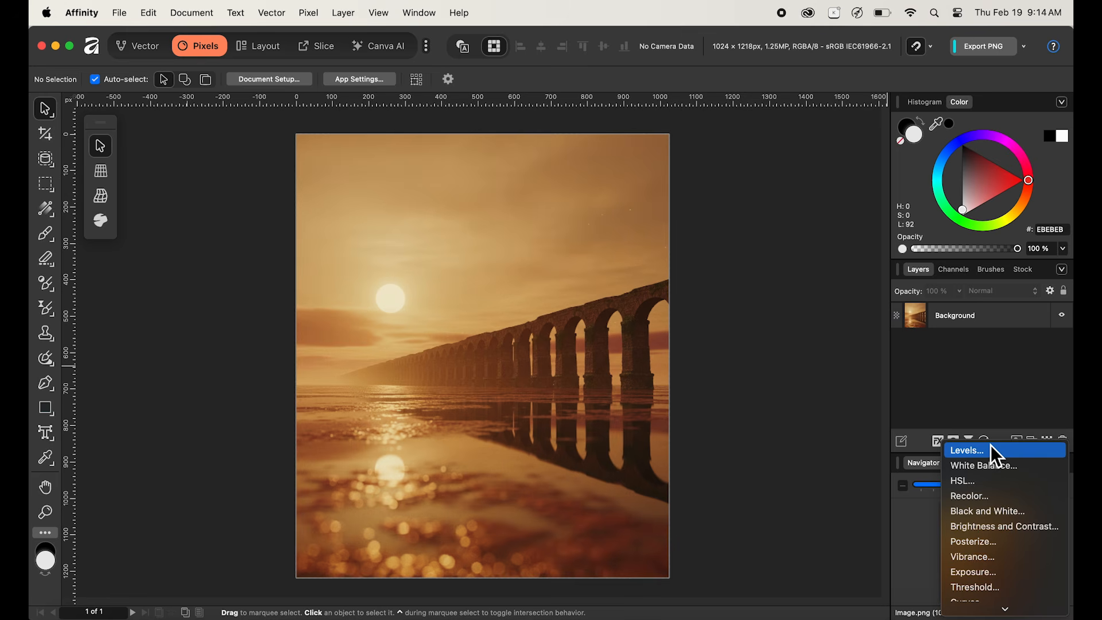
scroll(996, 481, "down", 5)
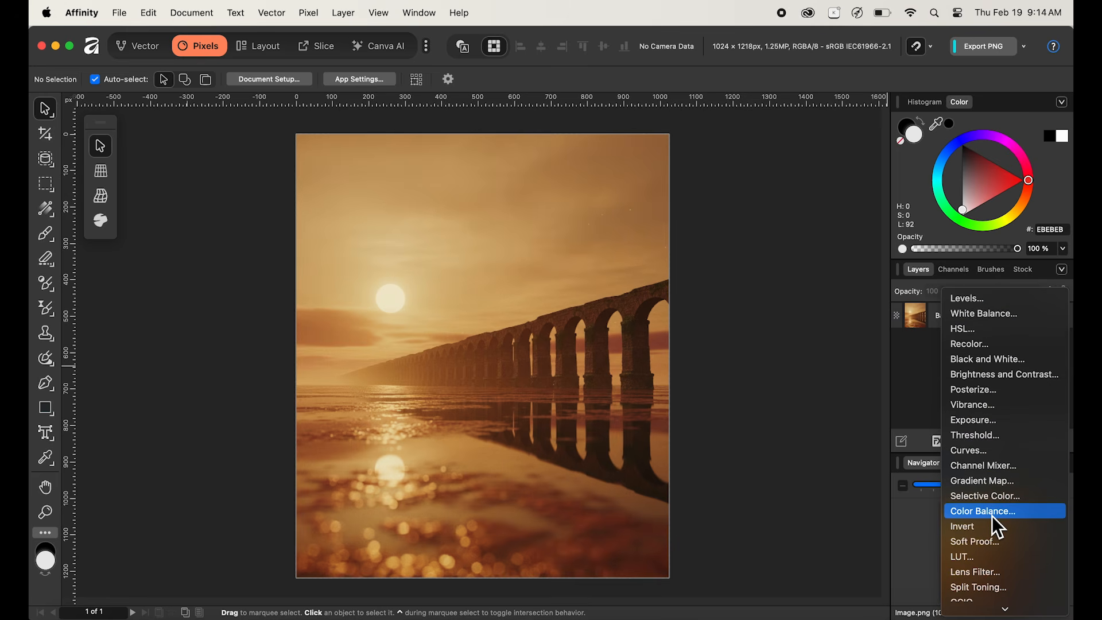
left_click(907, 405)
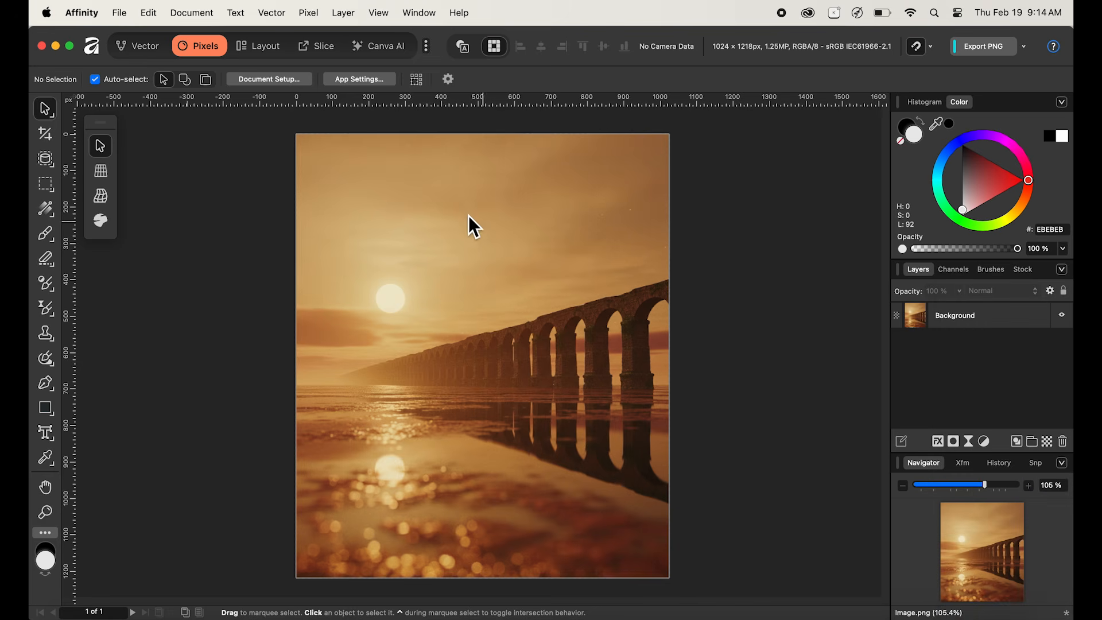
Step: Add a Color Balance adjustment layer above the Background layer and close its settings
left_click(310, 13)
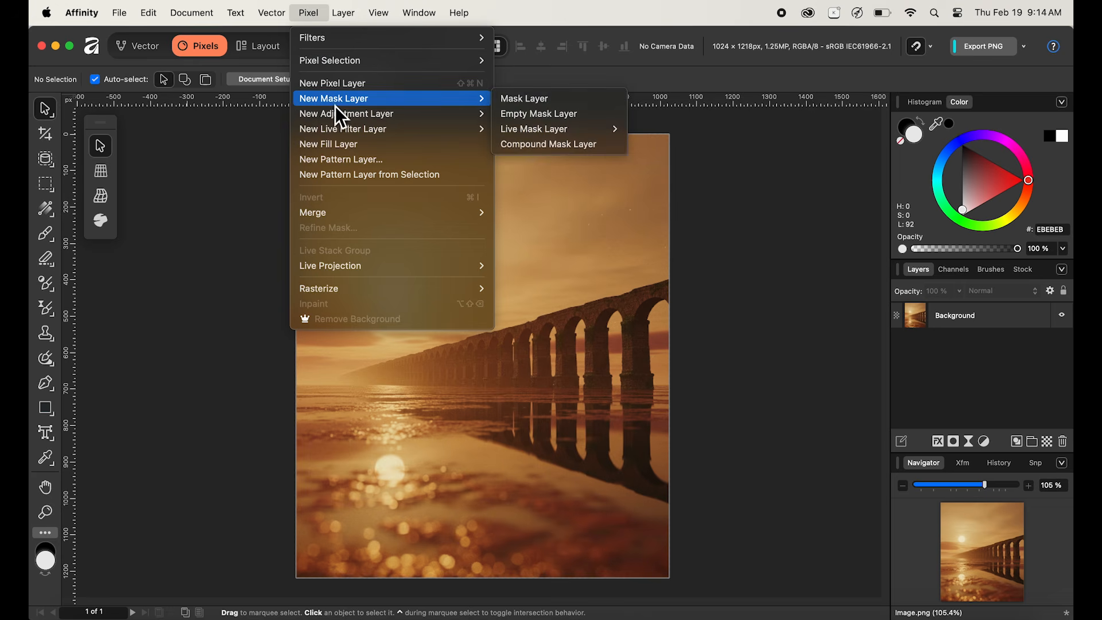
mouse_move(338, 115)
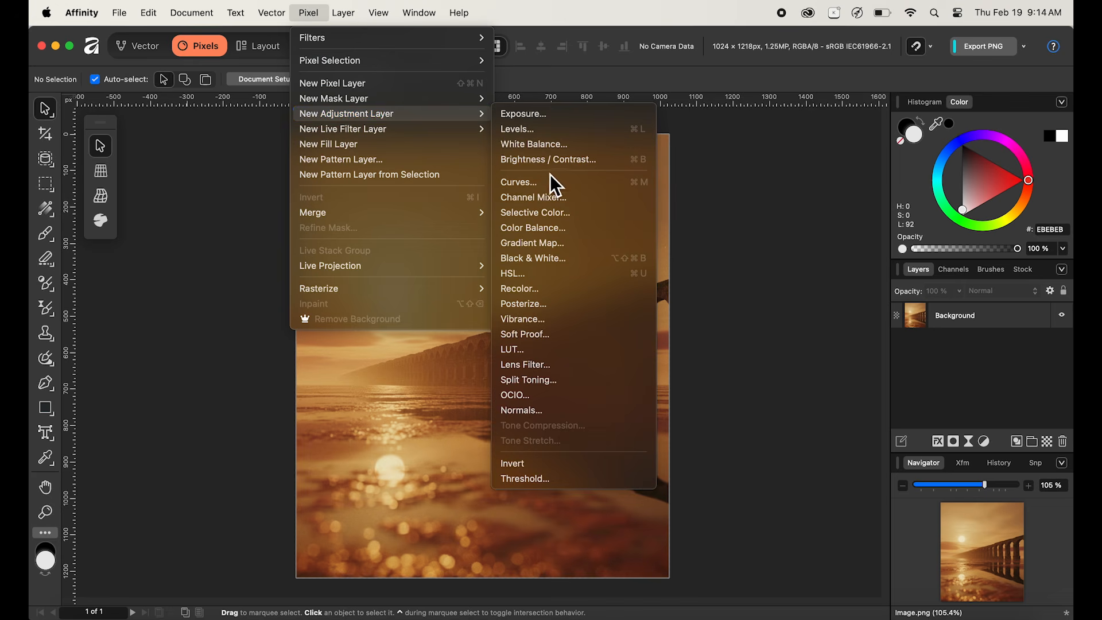
left_click(557, 232)
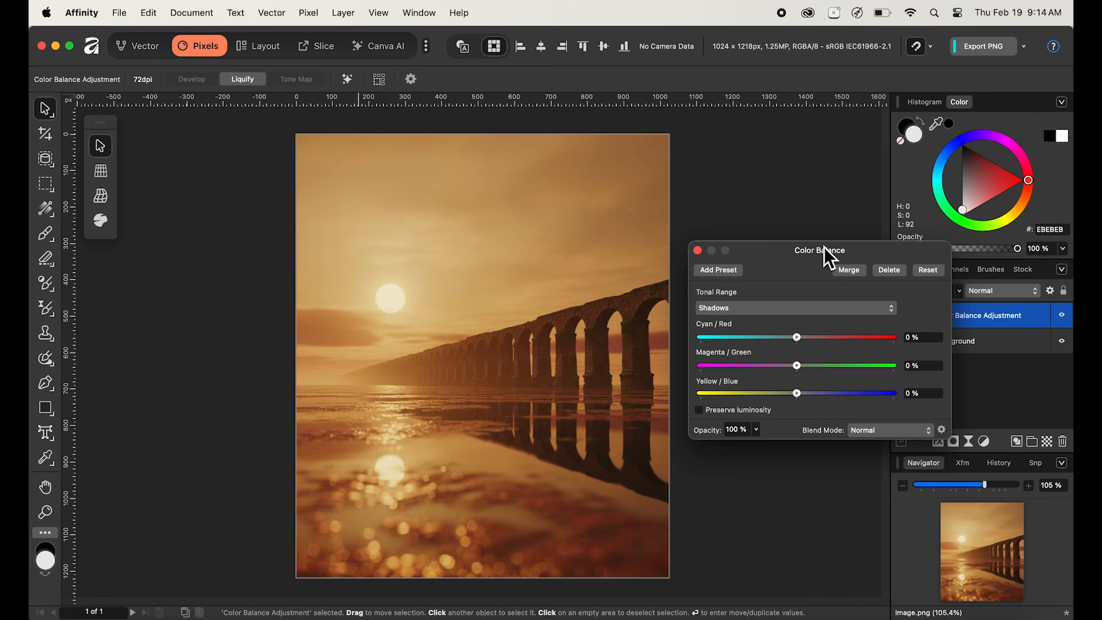
left_click_drag(824, 248, 725, 248)
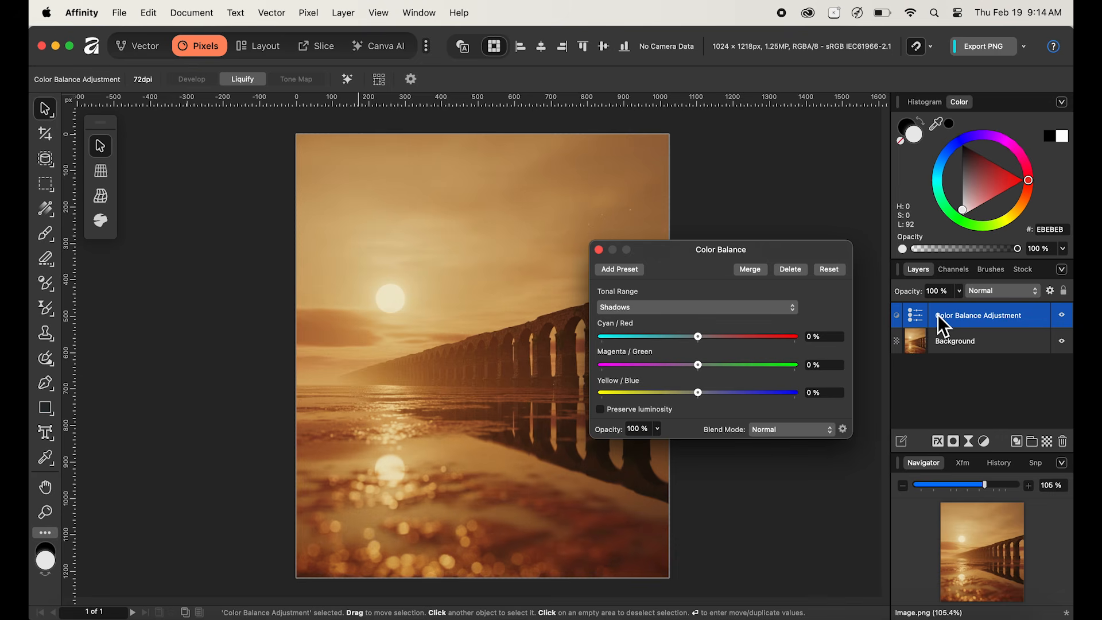
left_click(779, 170)
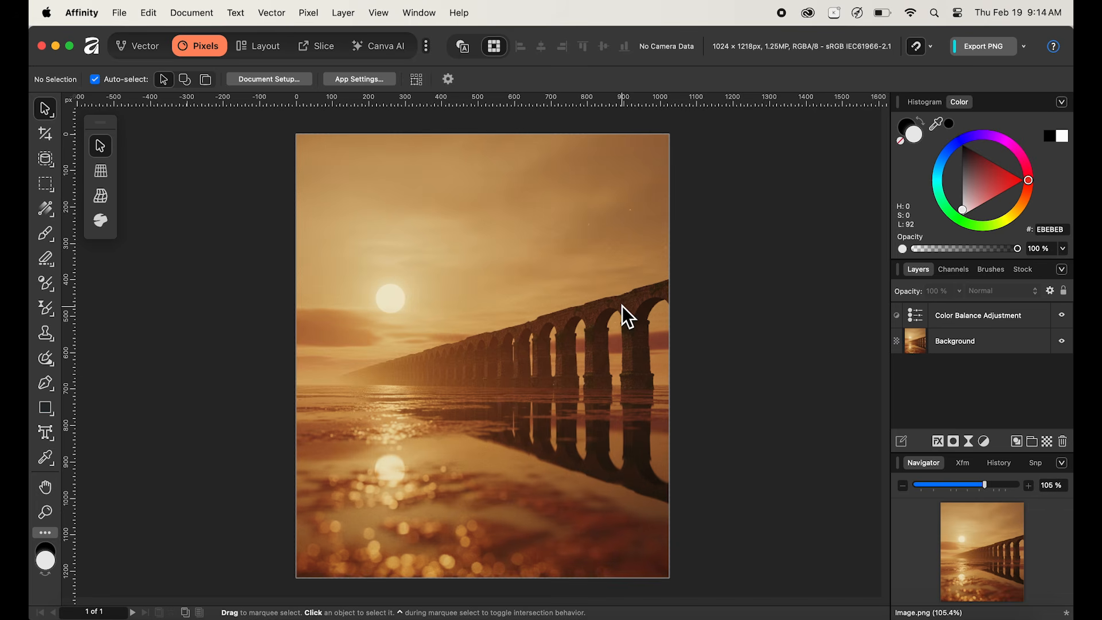
Step: Reopen the Color Balance adjustment's settings and set Cyan / Red to -69 % for the Midtones tonal range
key("space")
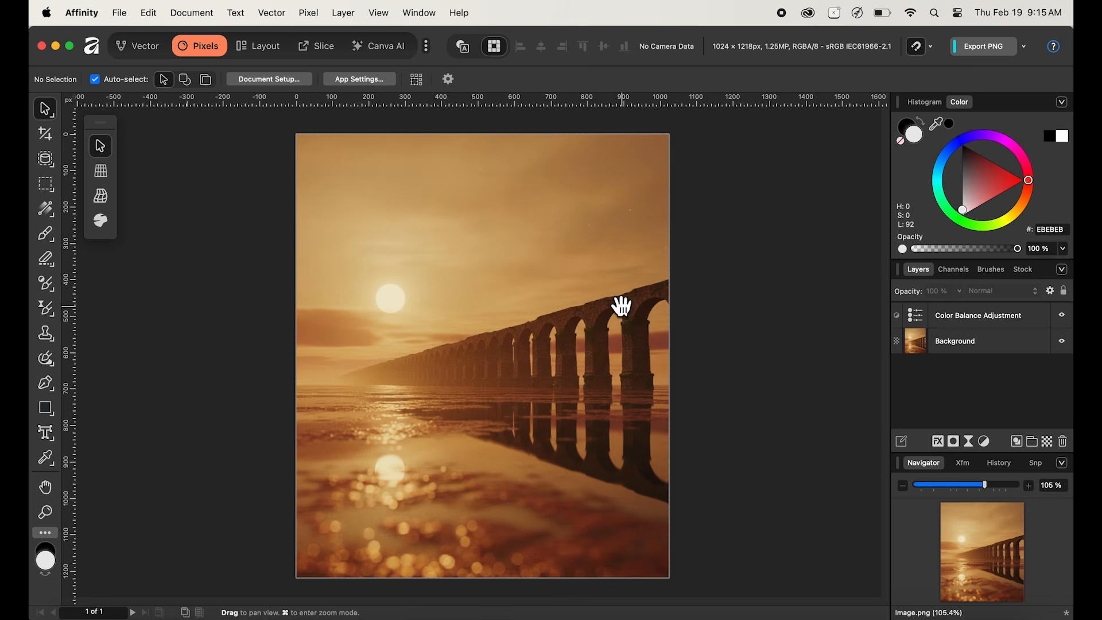
left_click_drag(621, 306, 495, 305)
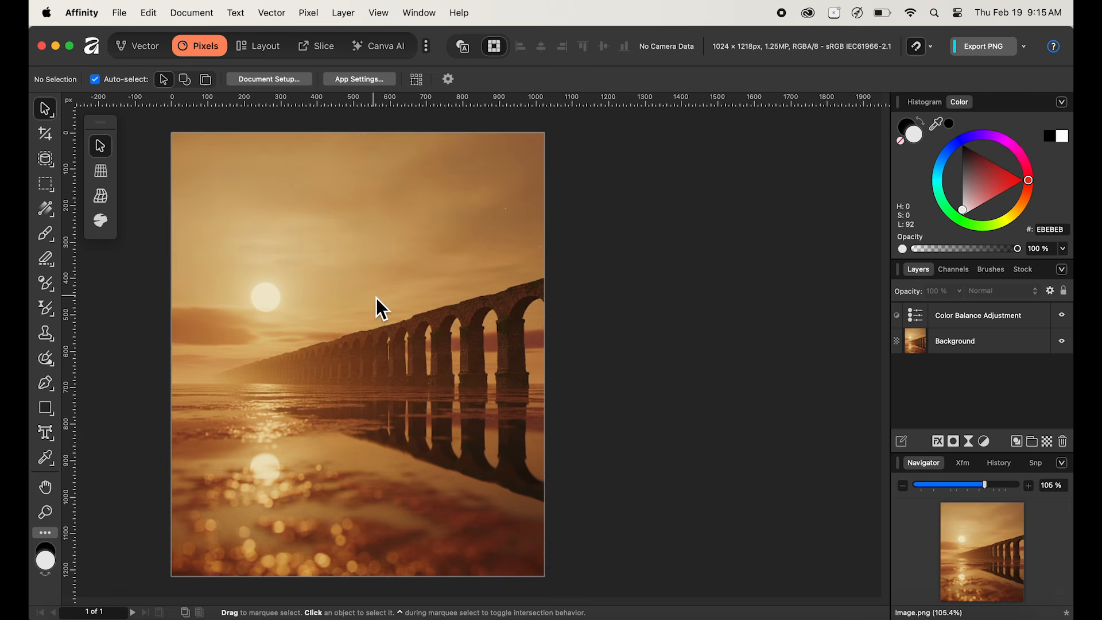
left_click(920, 321)
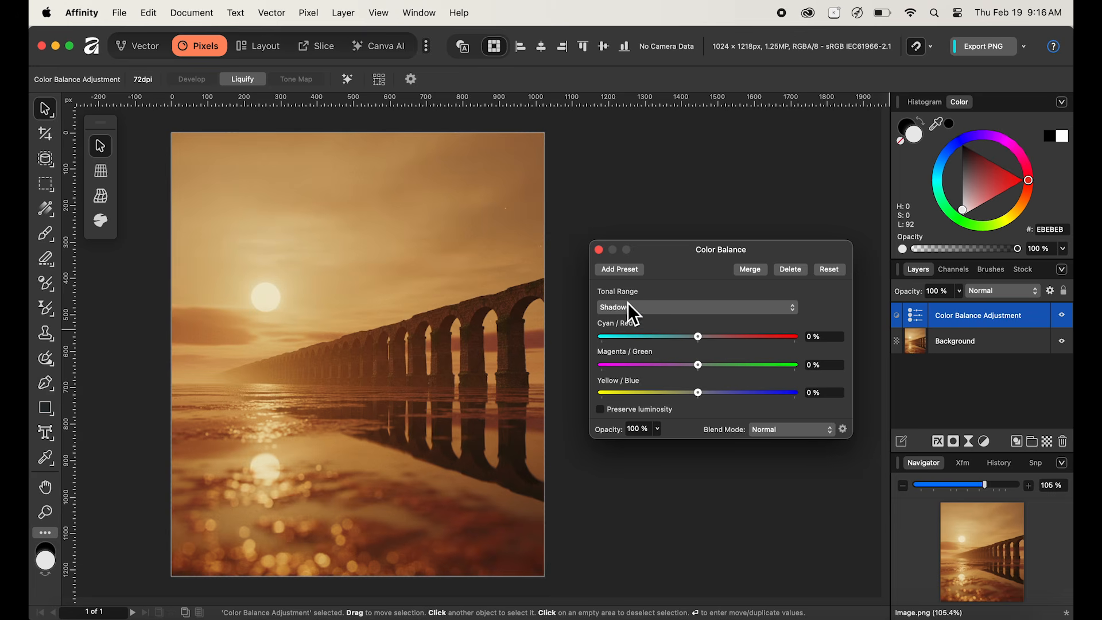
left_click(660, 309)
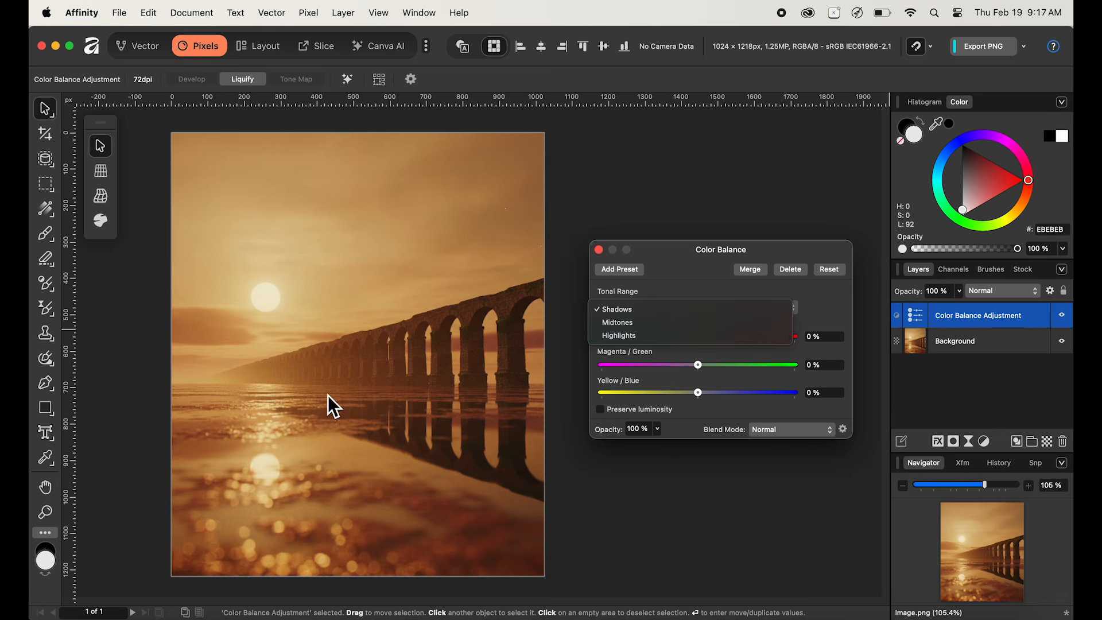
left_click(641, 323)
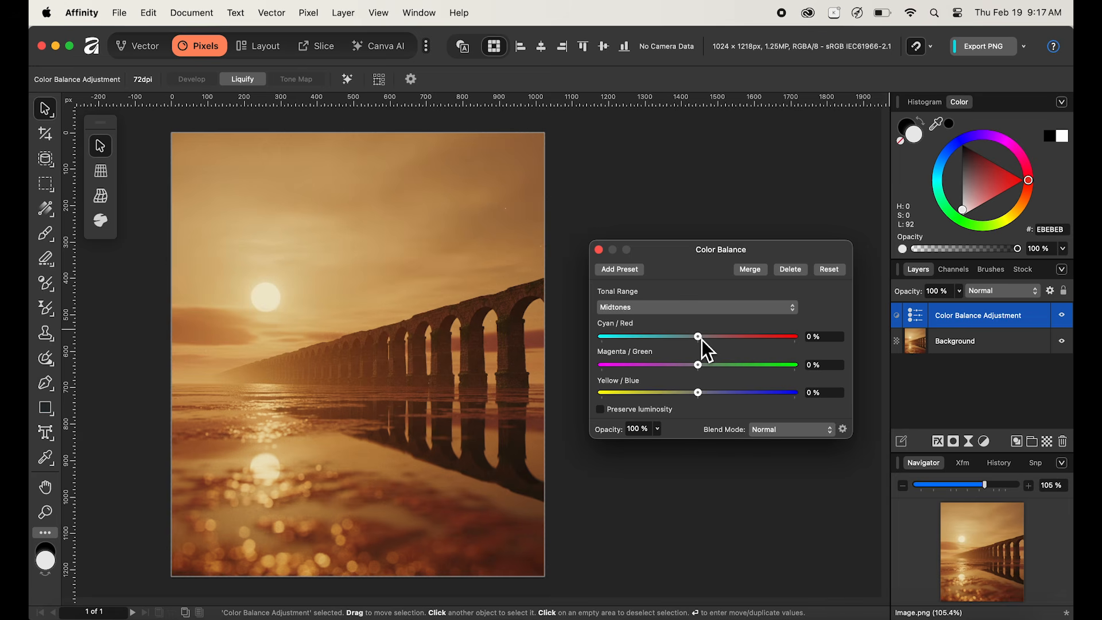
left_click_drag(698, 340, 689, 339)
left_click_drag(679, 340, 635, 342)
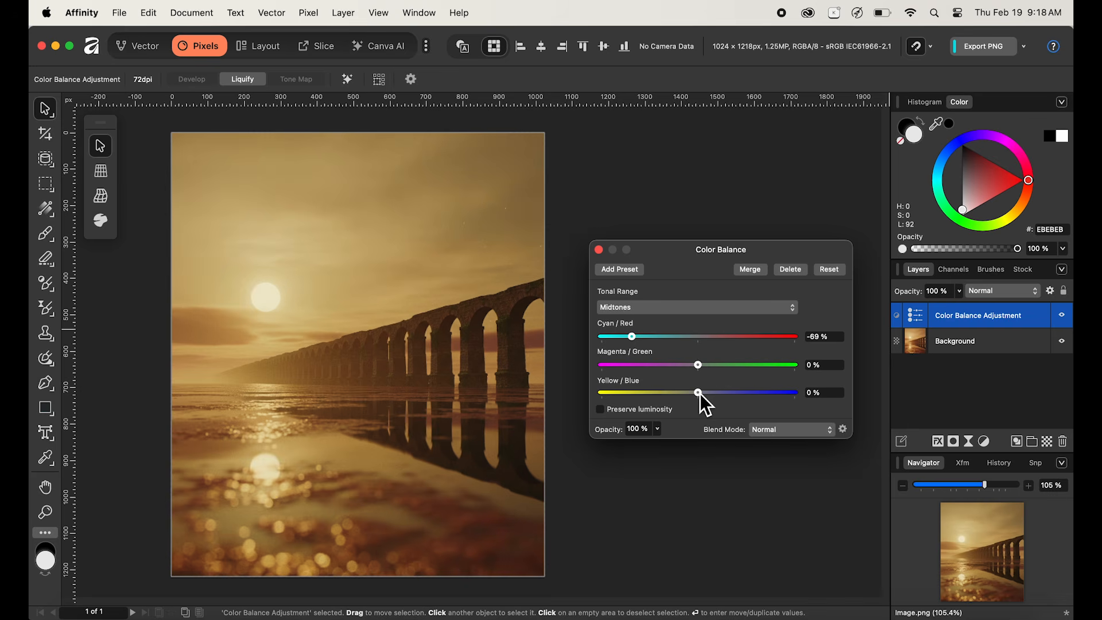
Step: Set the Midtones' Yellow / Blue to 58 % and Magenta / Green to -5 %
left_click_drag(701, 395, 752, 399)
left_click_drag(702, 368, 727, 370)
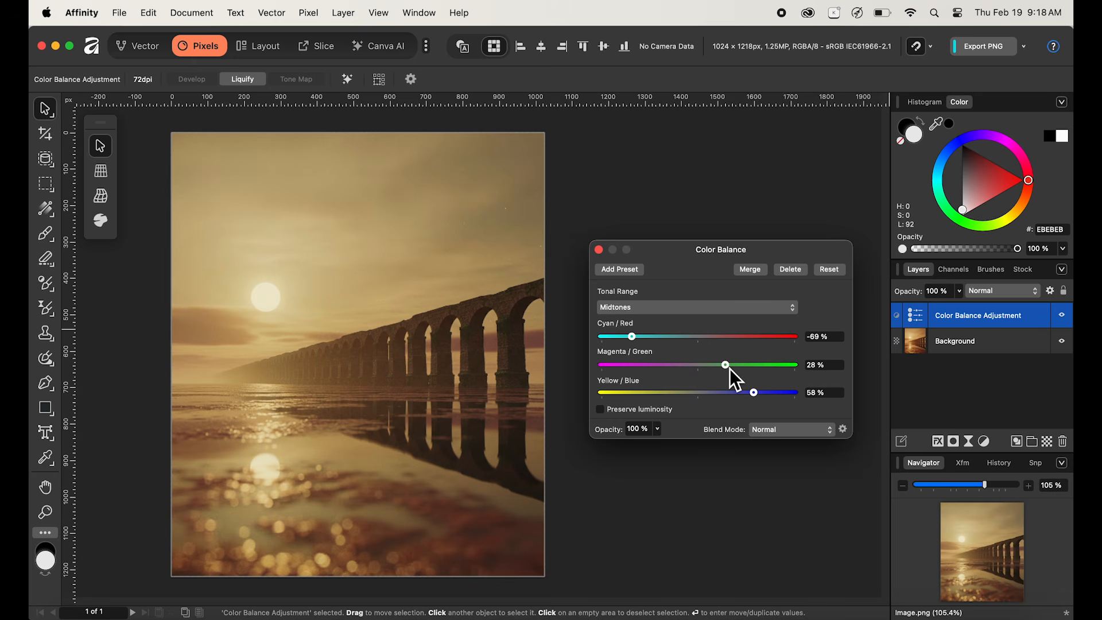
left_click_drag(730, 369, 669, 370)
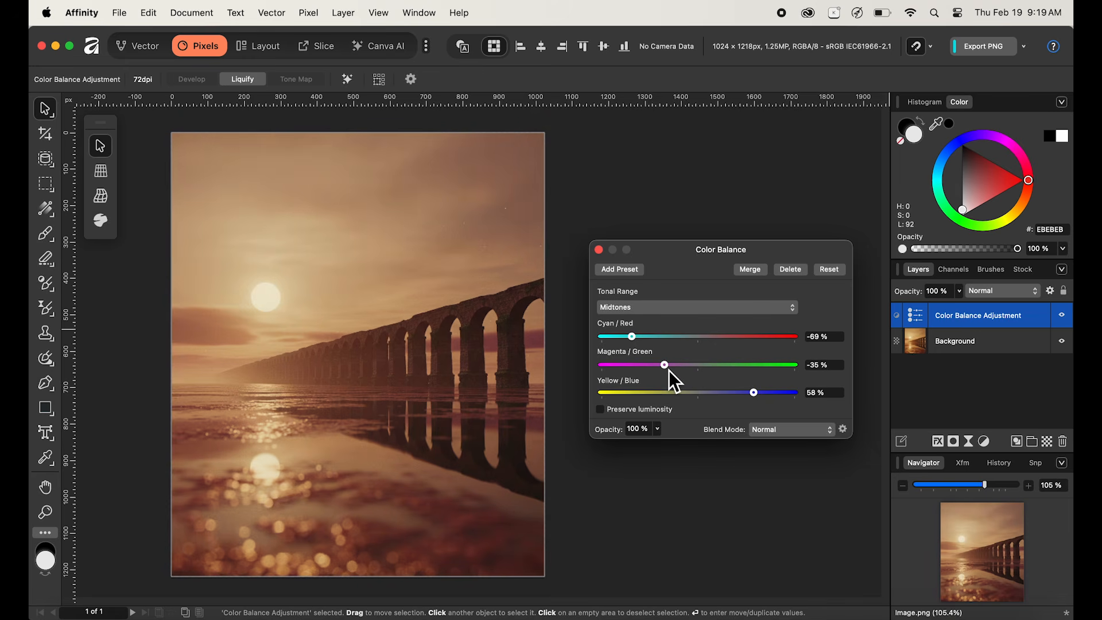
left_click_drag(669, 371, 685, 370)
left_click_drag(686, 379, 698, 370)
Step: For the Shadows tonal range, set Cyan / Red to -15 %, Magenta / Green to -6 % and Yellow / Blue to 12 %
left_click(705, 323)
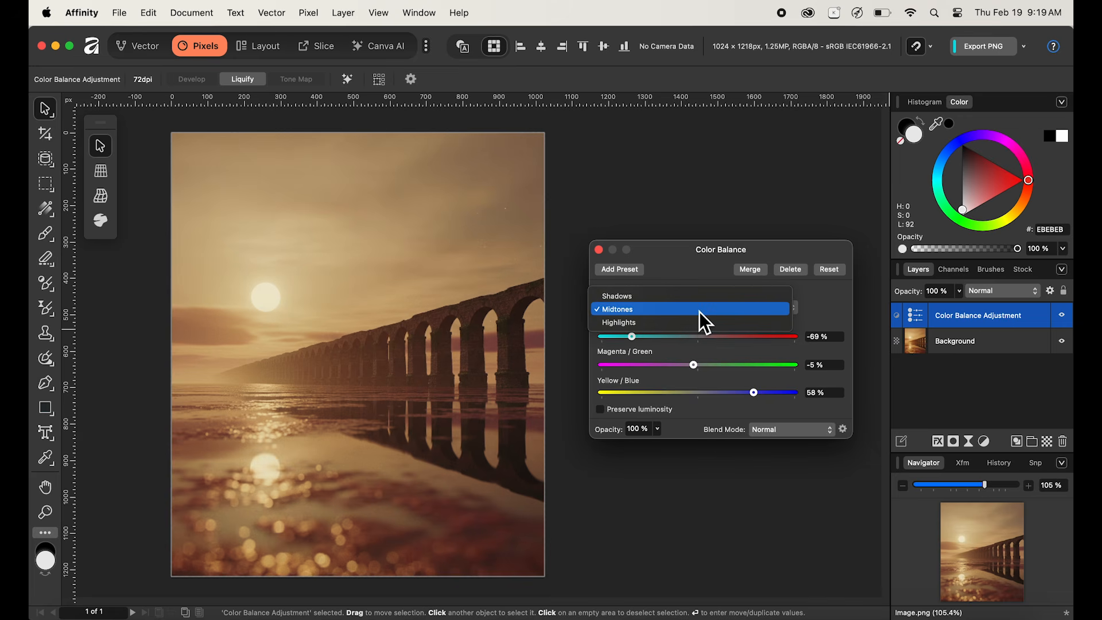
left_click(699, 299)
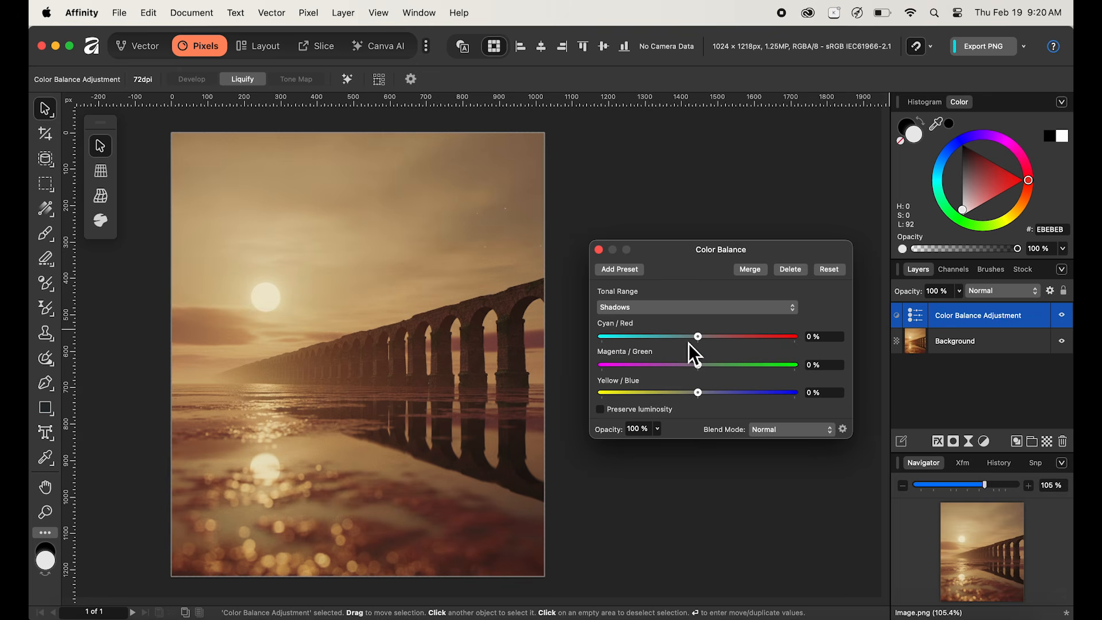
left_click_drag(698, 340, 691, 339)
mouse_move(691, 341)
left_mouse_down()
mouse_move(667, 342)
mouse_move(684, 342)
left_mouse_up()
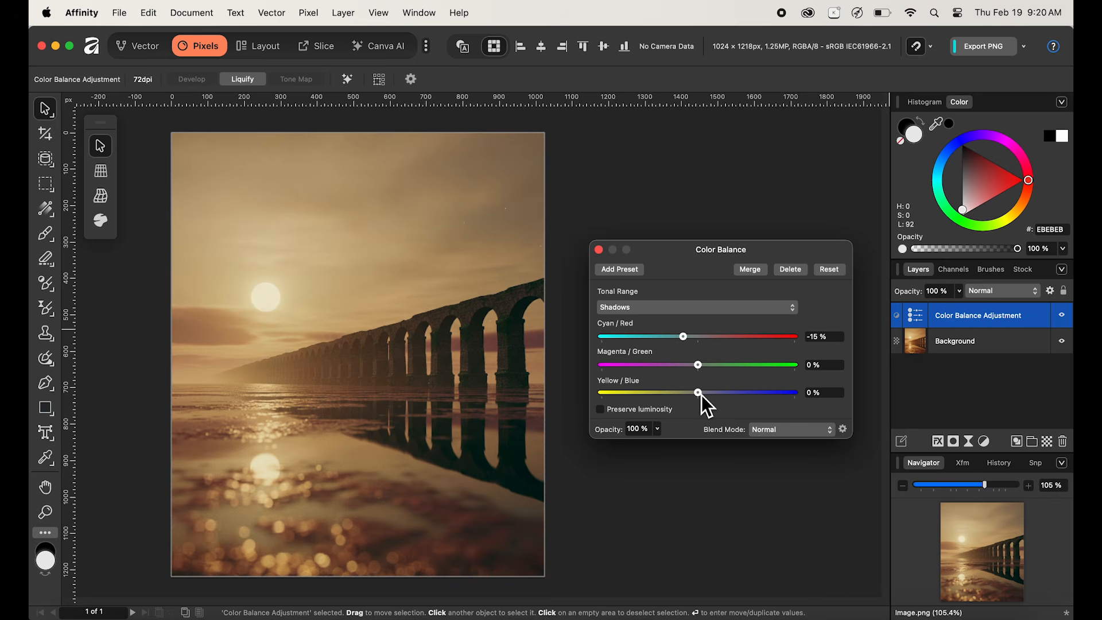
left_click_drag(701, 396, 715, 395)
left_click_drag(713, 396, 712, 395)
left_click_drag(706, 367, 694, 370)
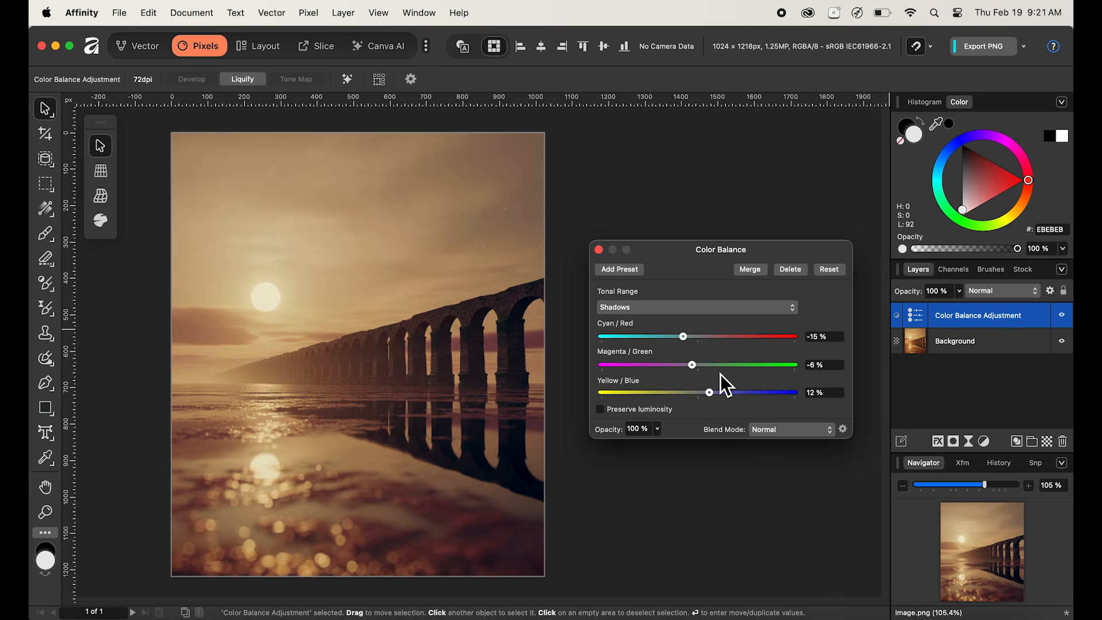
Step: Set the Highlights' Cyan / Red to 5 % and Yellow / Blue to -13 %, and enable Preserve luminosity
left_click(708, 307)
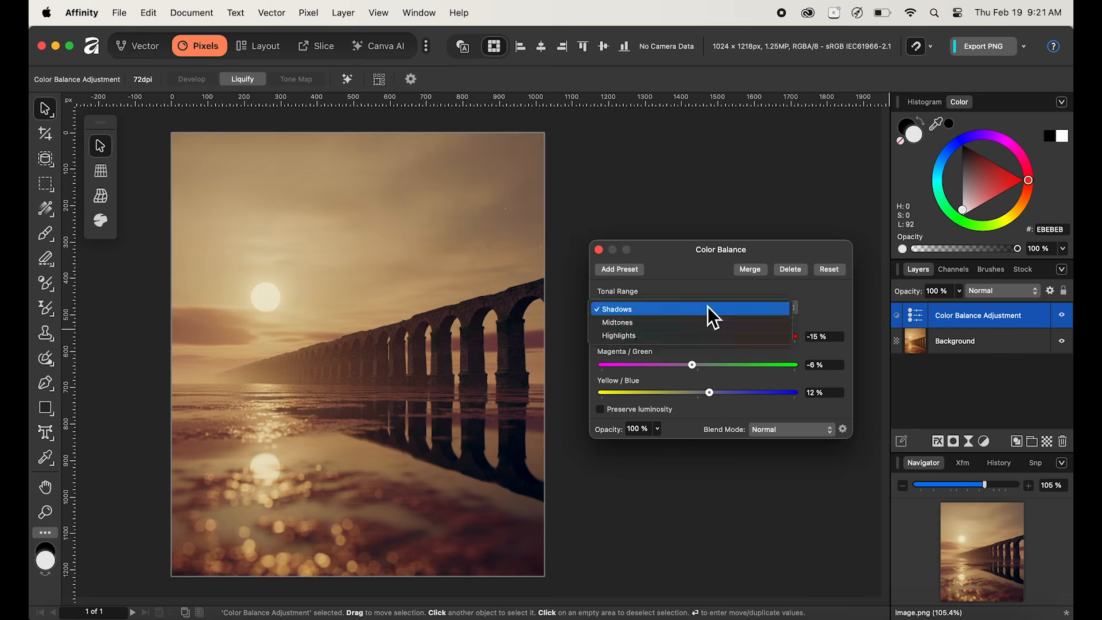
left_click(705, 336)
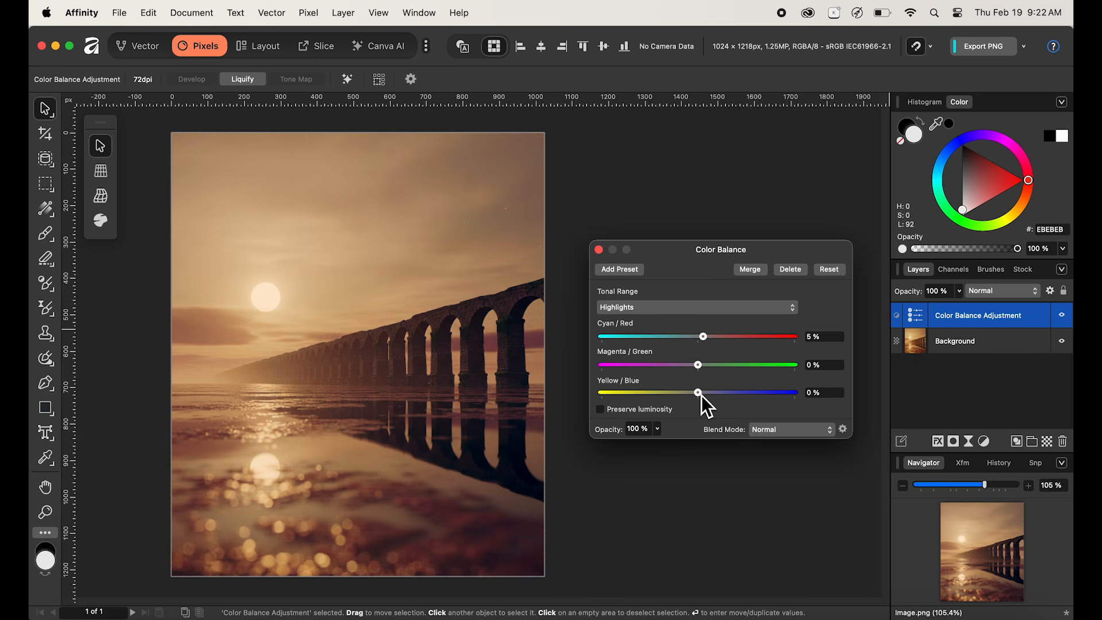
left_click_drag(700, 394, 691, 396)
left_click(614, 413)
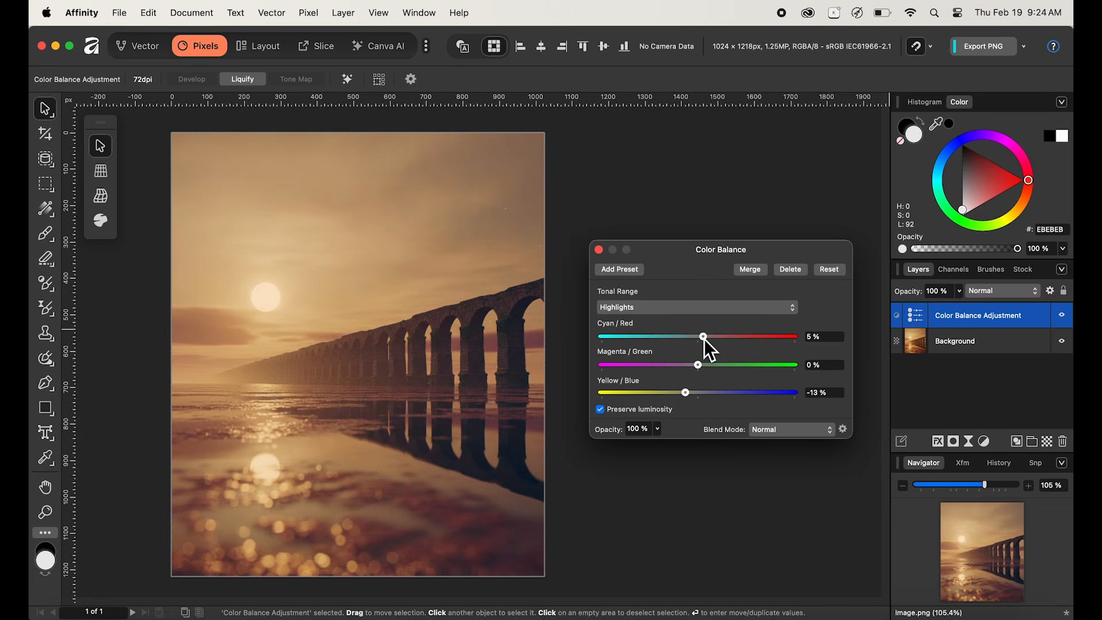
left_click_drag(709, 339, 705, 340)
Step: Try the Vivid Light blend mode on the Color Balance adjustment and settle on Lighten
left_click(804, 432)
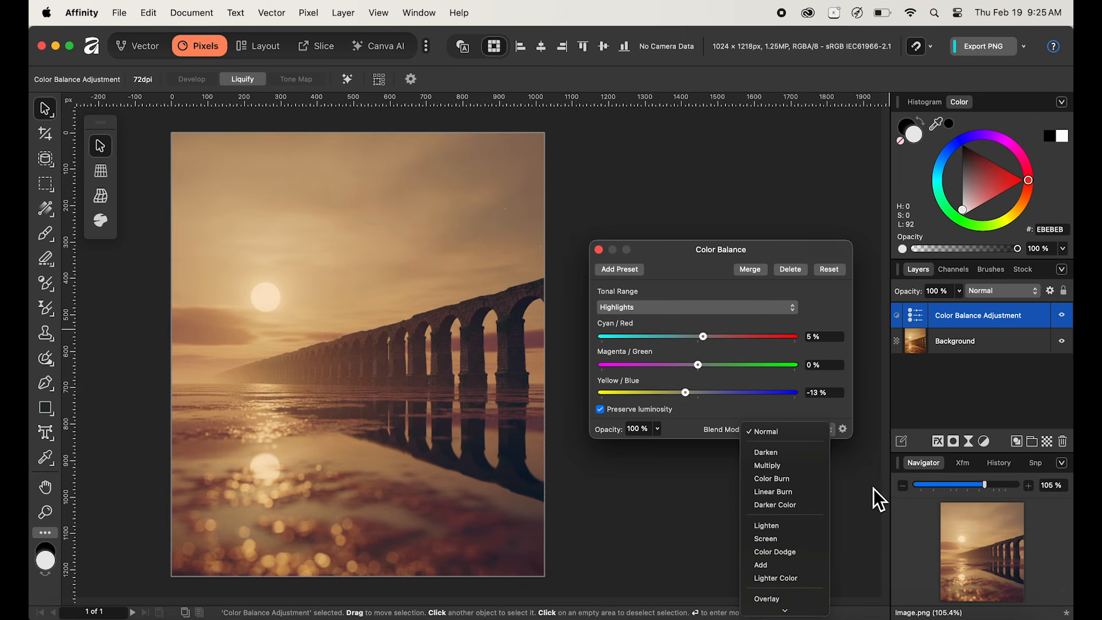
left_click(817, 525)
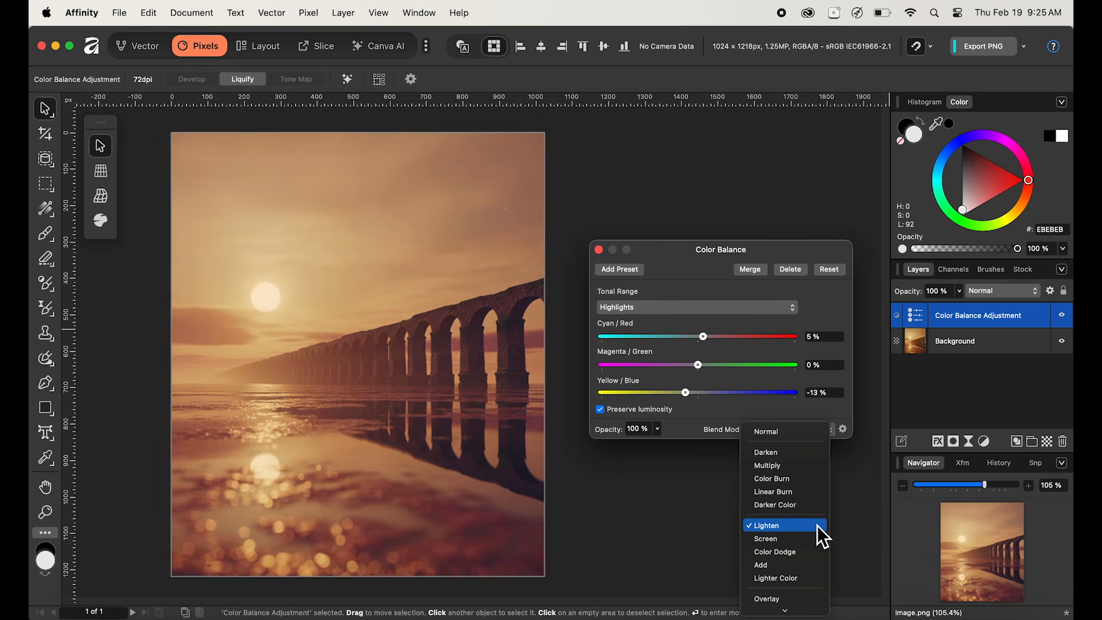
left_click(817, 525)
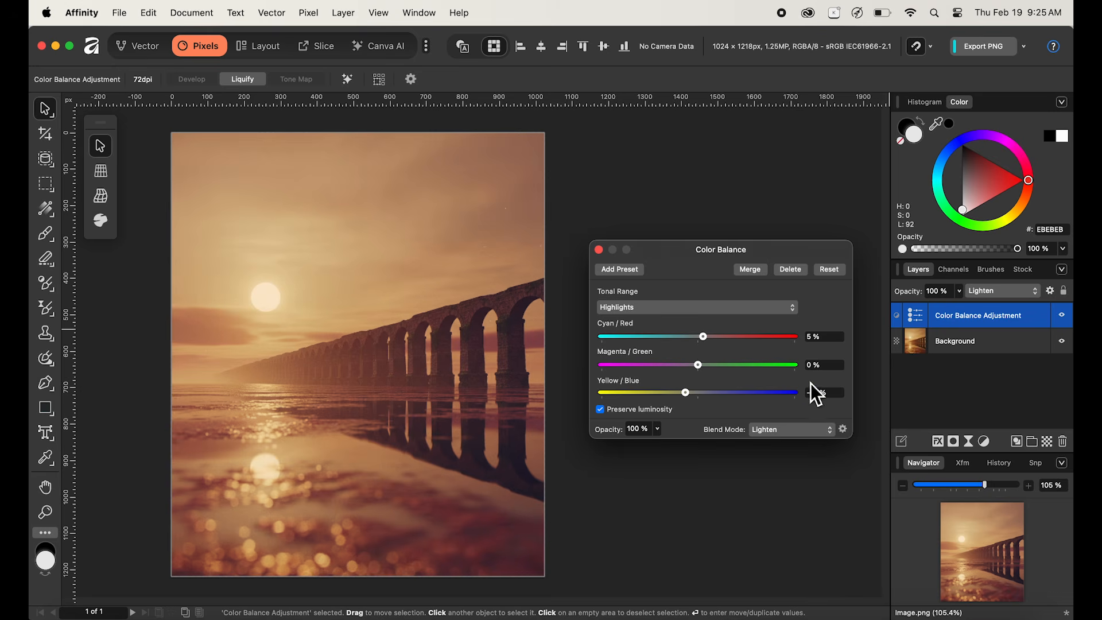
left_click(791, 429)
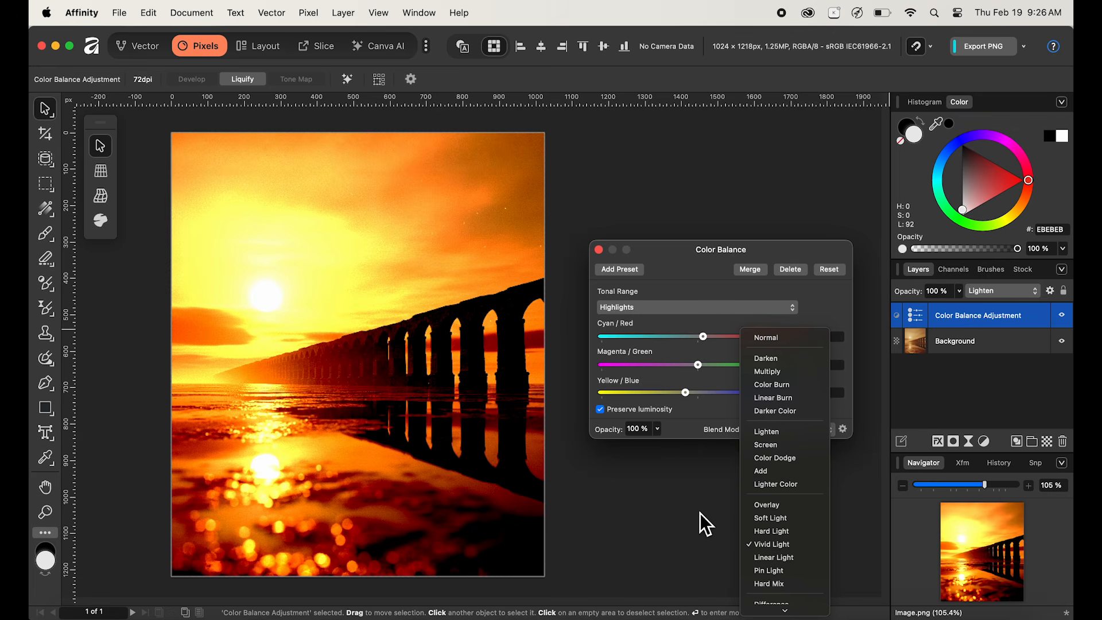
left_click(759, 435)
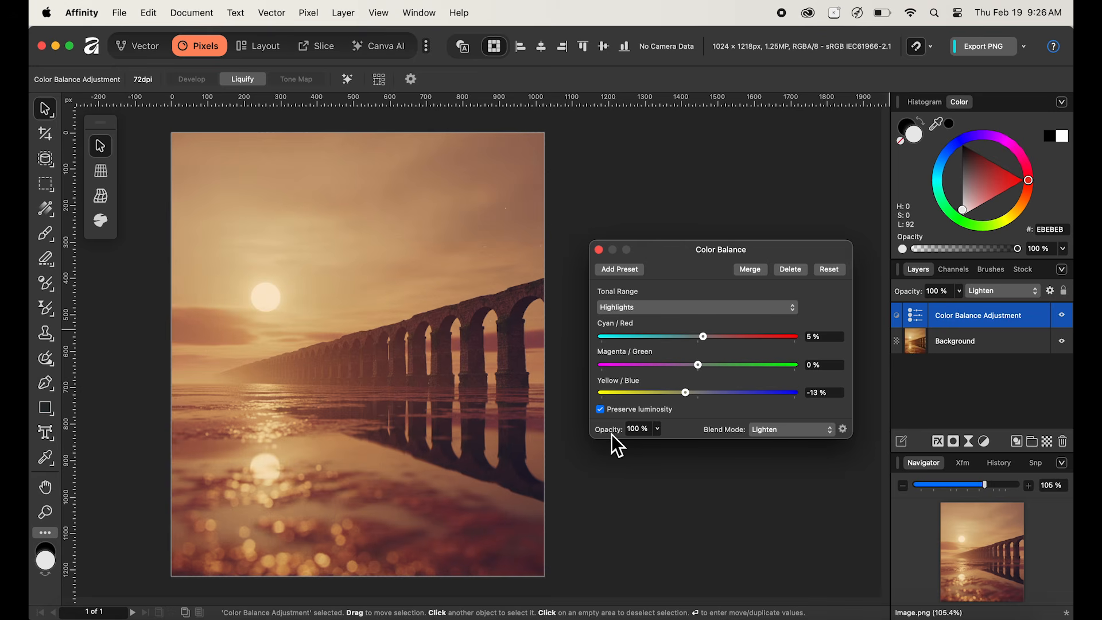
Step: Lower the Color Balance adjustment's opacity to 85 % and close its settings
left_click_drag(605, 435, 599, 433)
left_click_drag(601, 433, 601, 434)
left_click(601, 251)
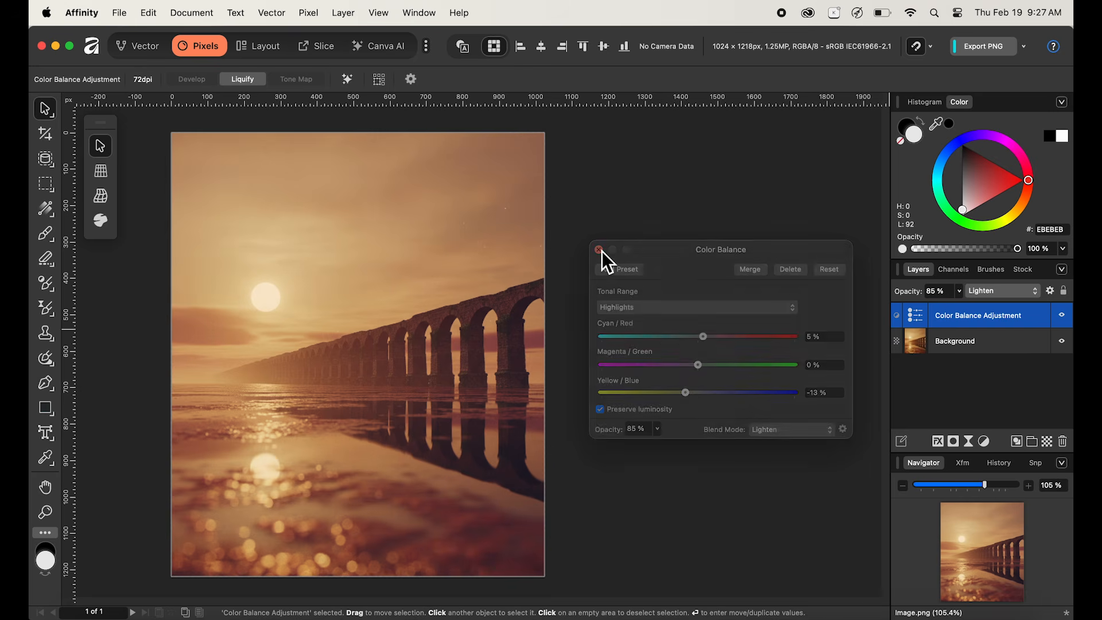
Step: Toggle the Color Balance Adjustment layer's visibility to compare the image, and set the layer's opacity to 100 %
left_click(1063, 319)
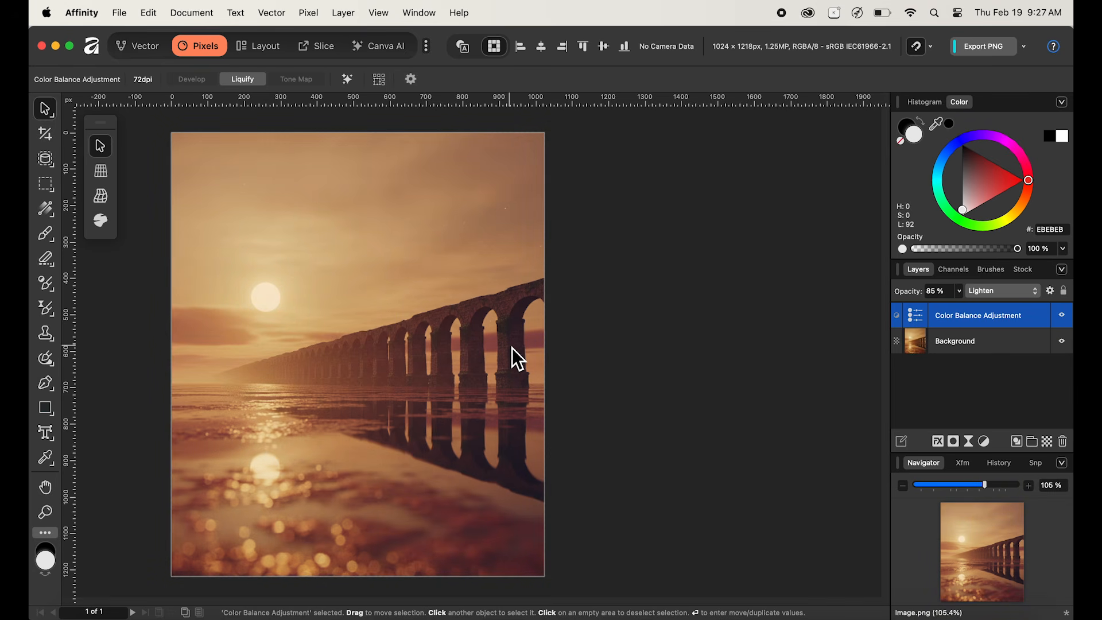
key("0")
scroll(512, 348, "left", 4)
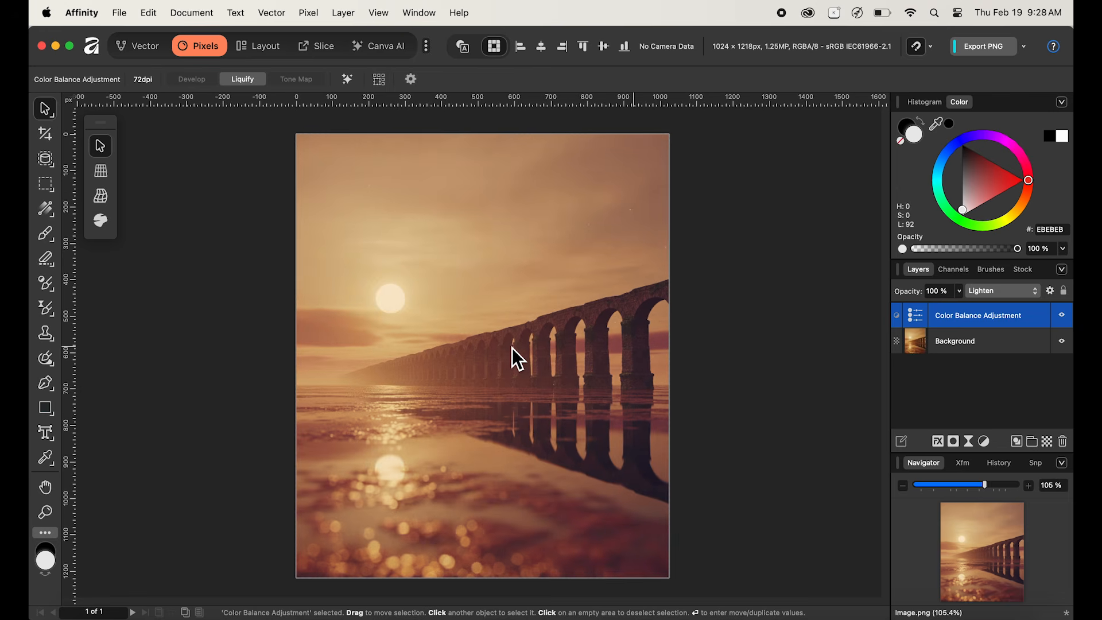